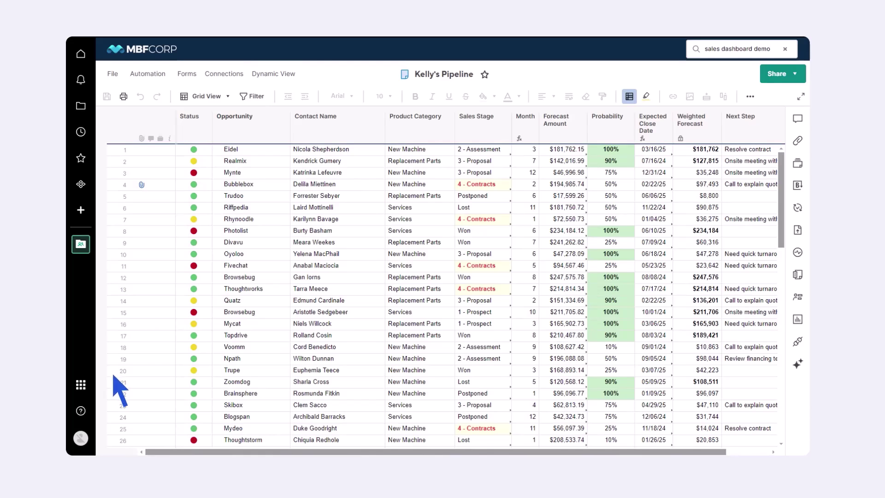
Open the Pivot app and start a new pivot sheet sourced from the All Opps report.
left_click(80, 385)
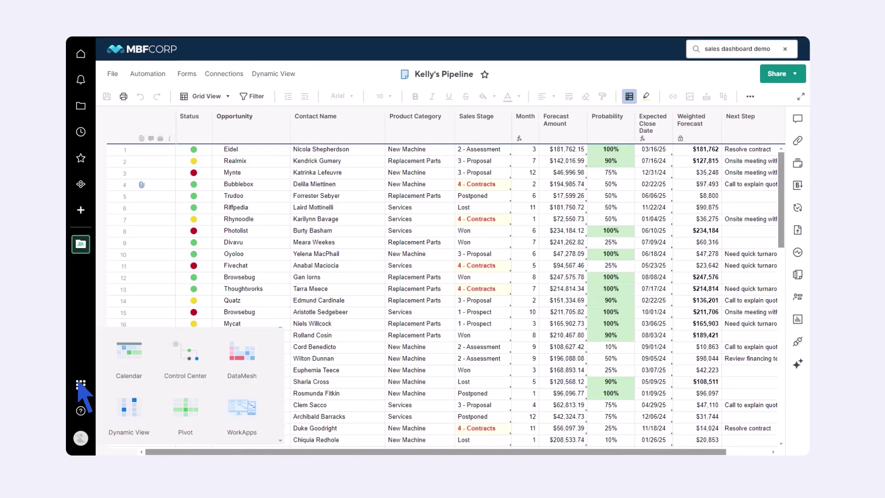
left_click(189, 408)
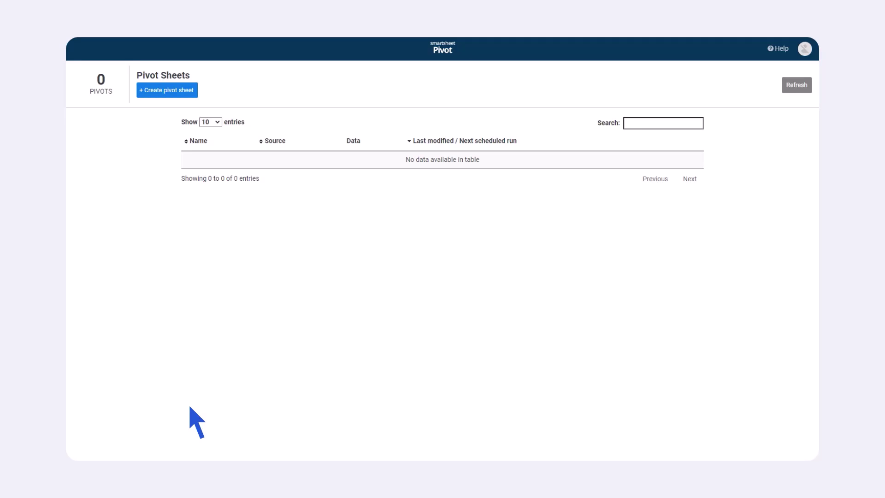
left_click(159, 90)
type("All Opps")
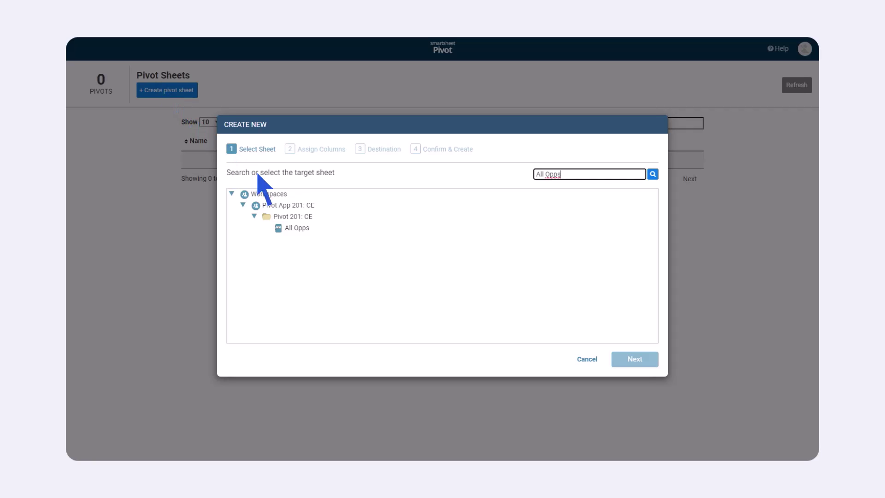
left_click(316, 226)
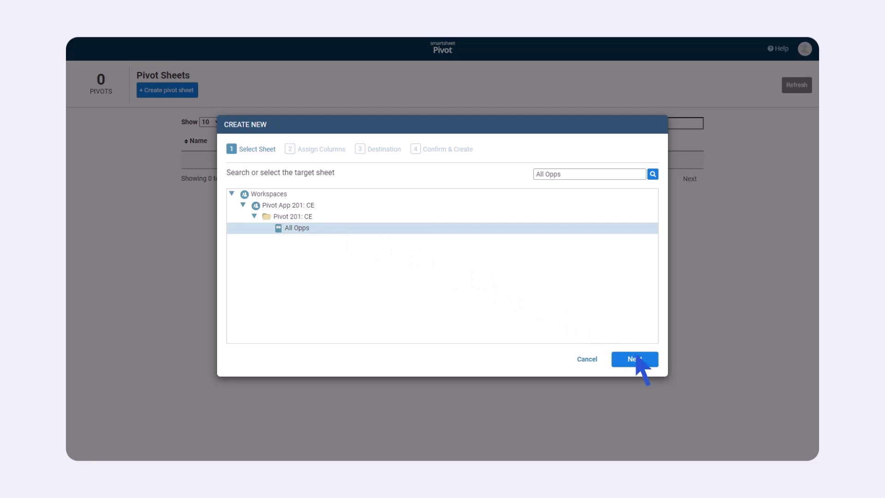
Assign Product Category as rows, Month as columns and summed Forecast Amount as values.
left_click(636, 358)
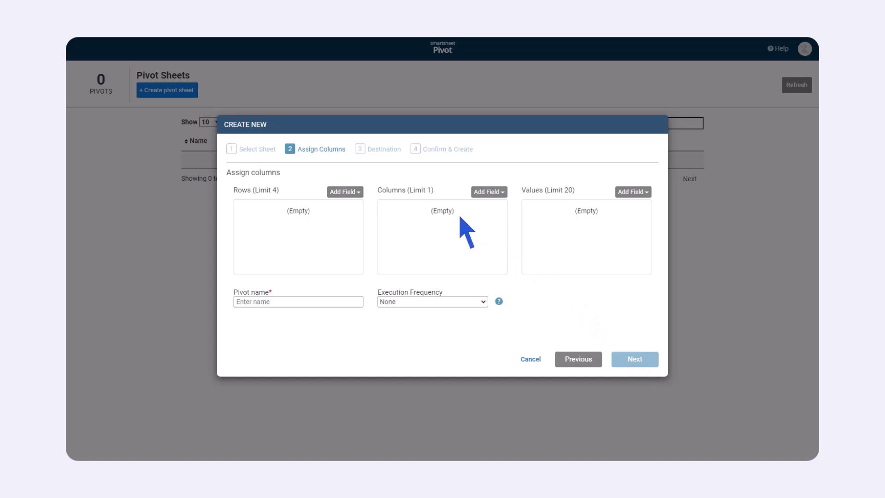
left_click(355, 193)
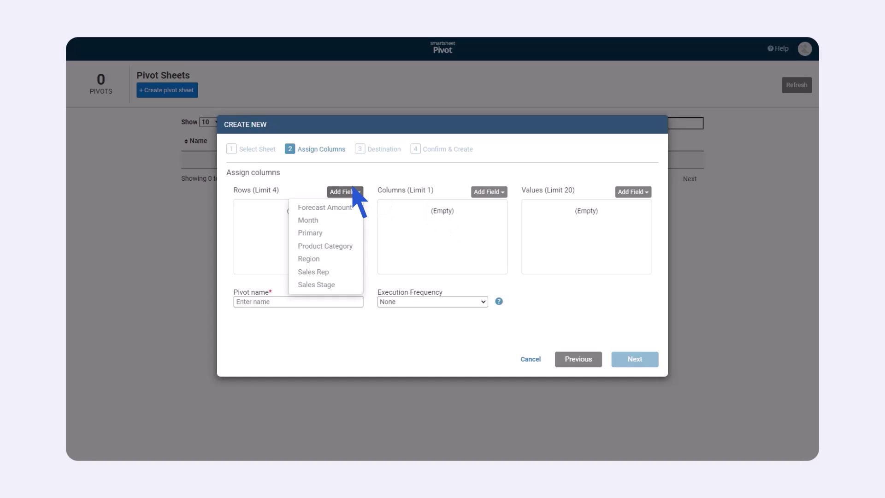
left_click(346, 246)
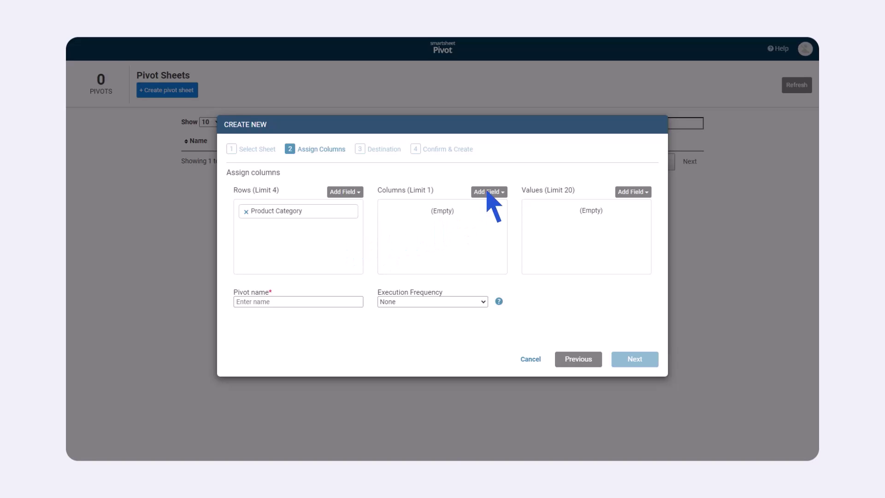
left_click(487, 194)
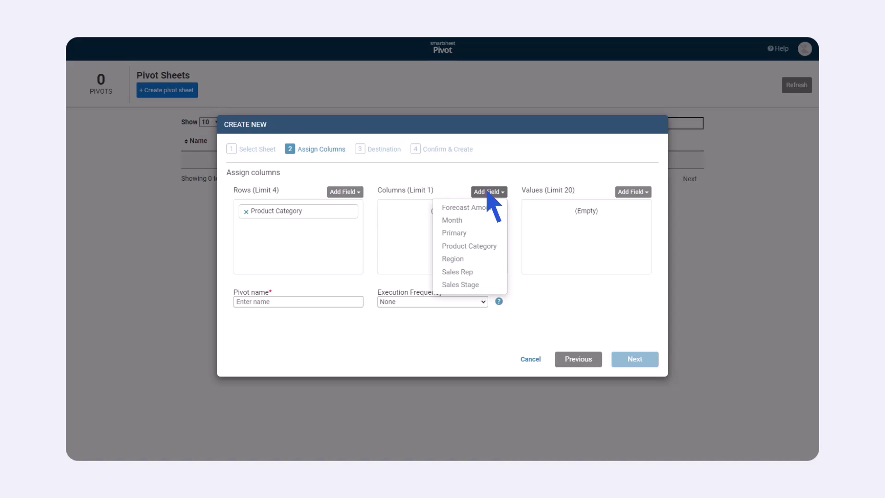
left_click(451, 220)
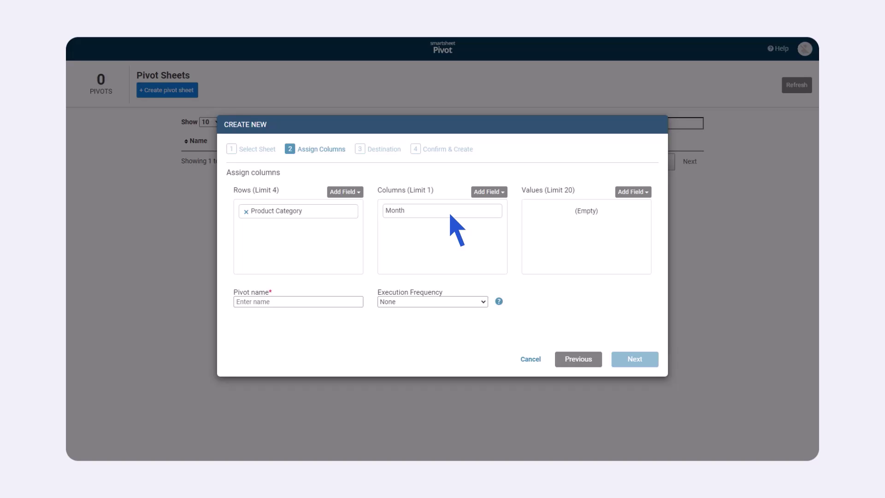
left_click(638, 194)
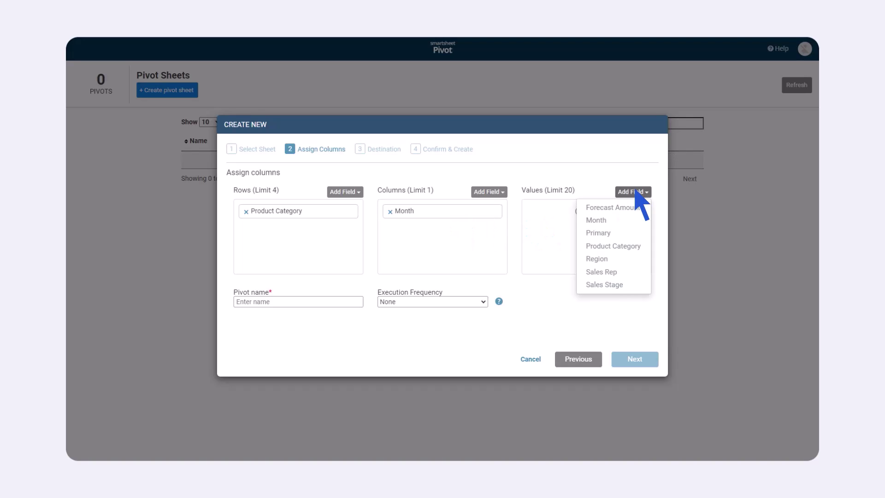
left_click(607, 207)
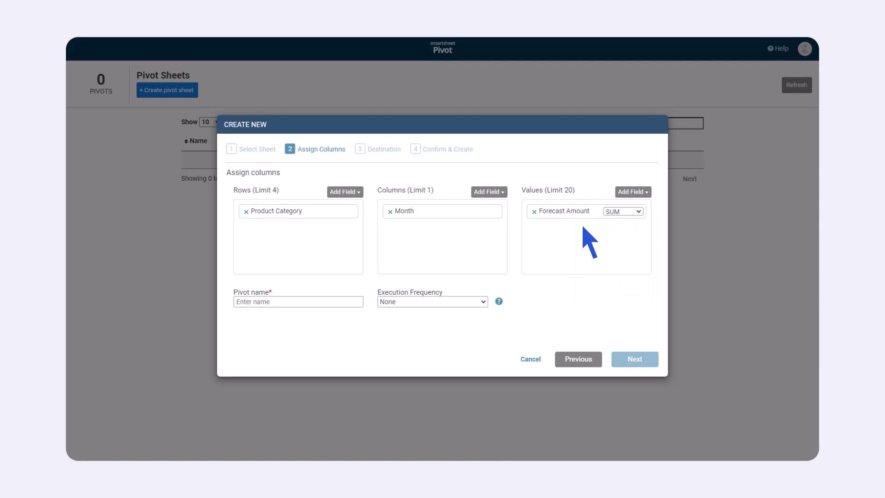
Name the pivot Sales by Product with a 12-hour refresh frequency.
left_click(310, 301)
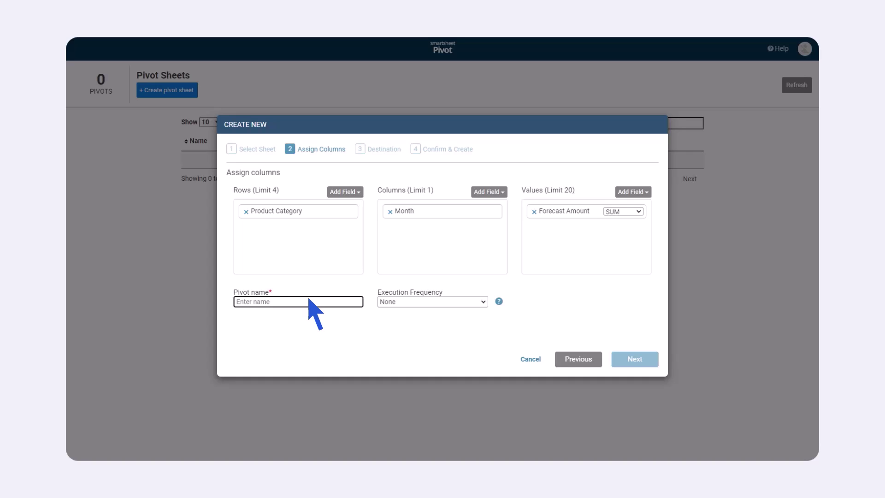
type("Sales by Product")
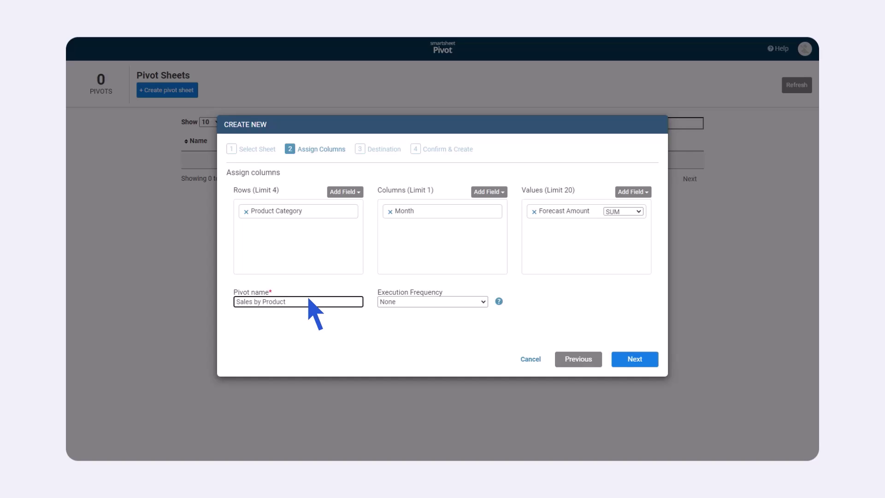
left_click(470, 302)
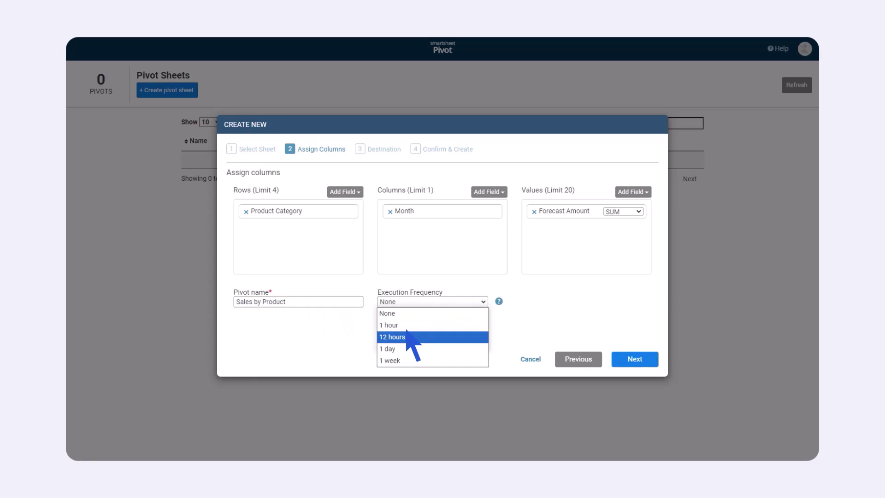
left_click(407, 337)
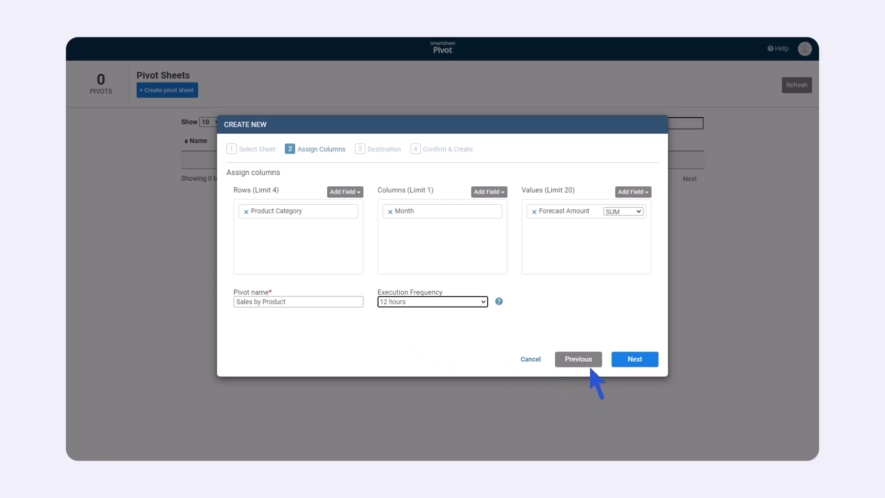
left_click(642, 360)
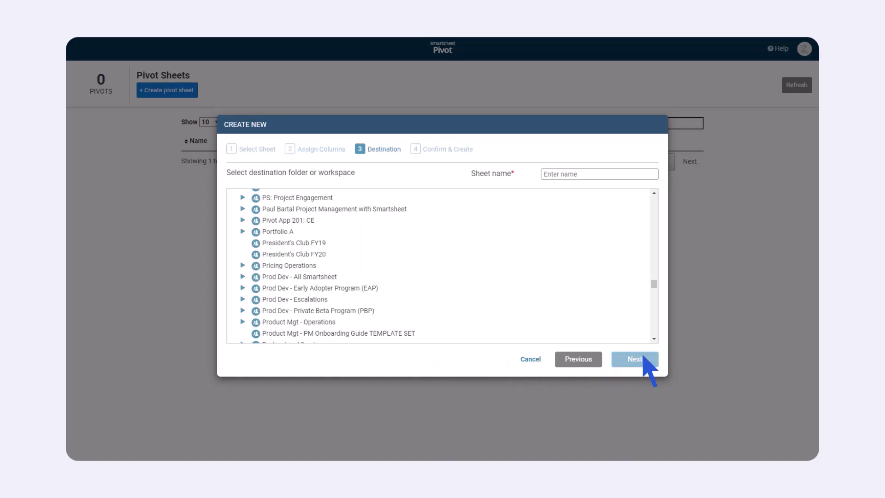
scroll(305, 228, "up", 1)
Save the new sheet to Pivot App 201: CE > Pivot 201: CE > Pivot Sheets.
left_click(299, 218)
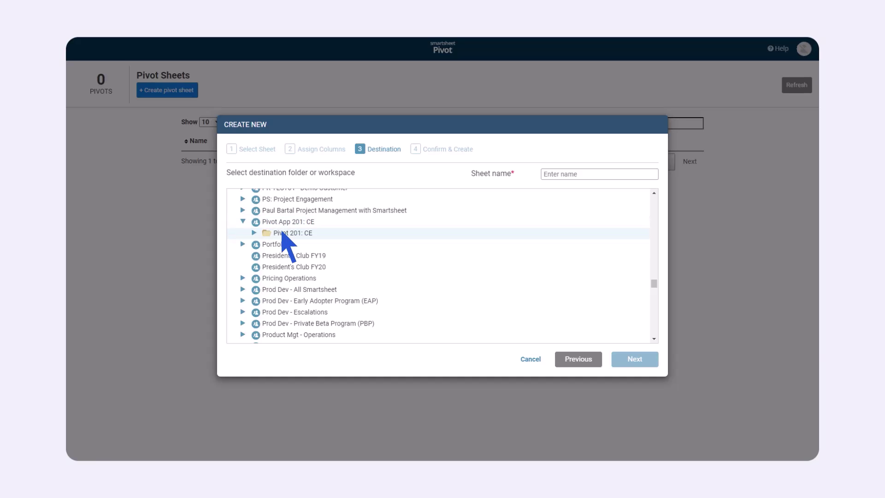
left_click(282, 234)
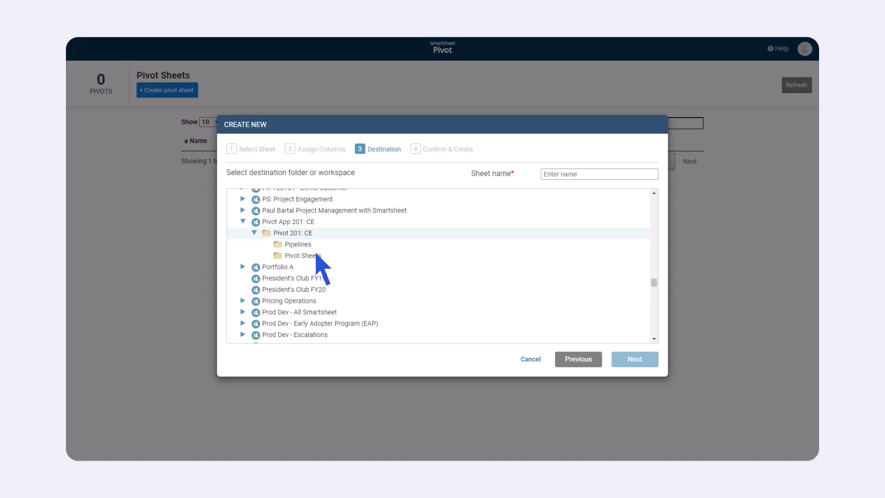
left_click(317, 255)
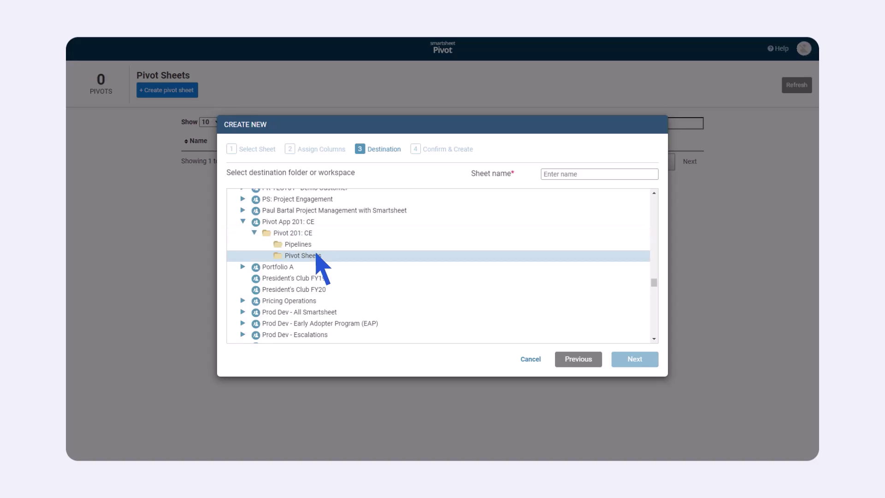
left_click(600, 174)
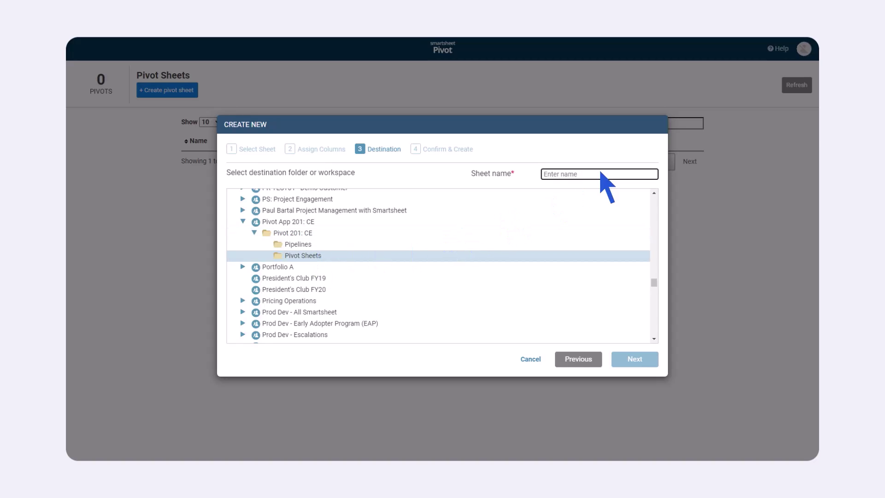
type("Sales by Product")
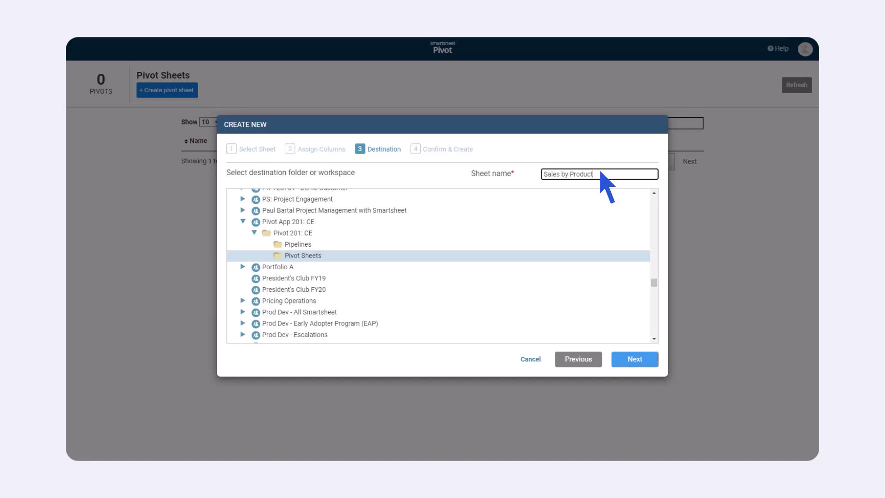
Confirm the summary, create the Sales by Product pivot sheet, and open it from the list.
left_click(633, 359)
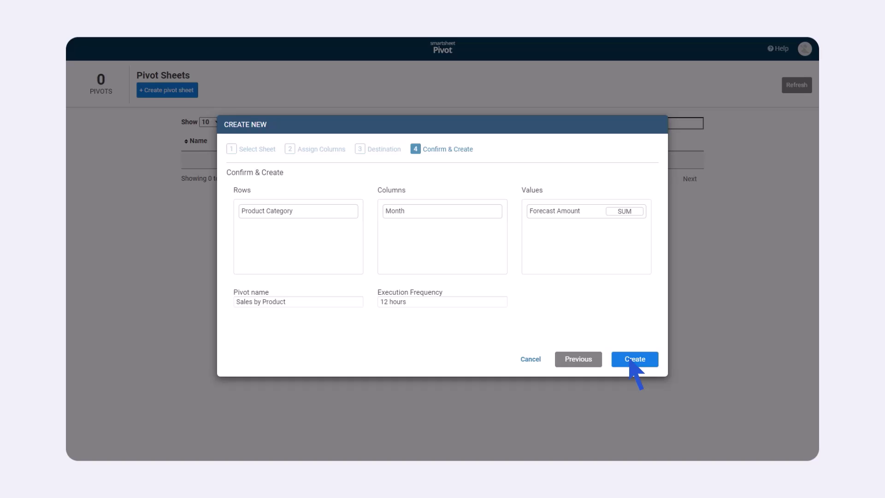
left_click(630, 362)
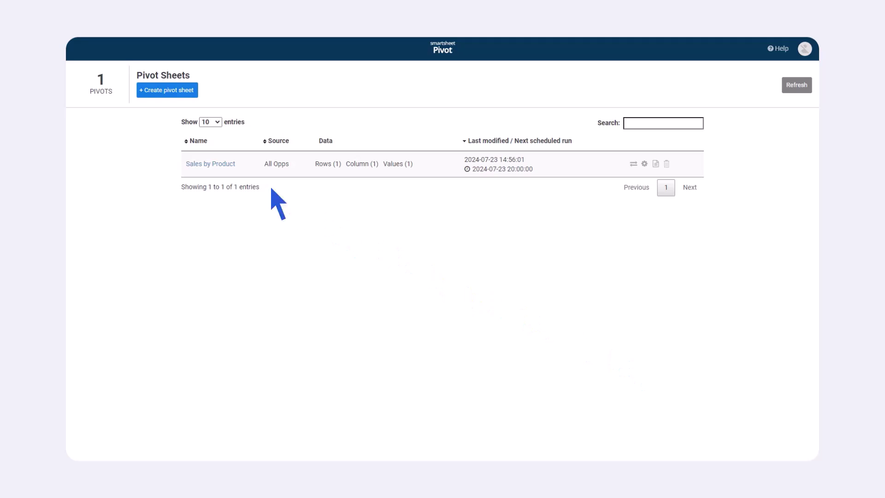
left_click(217, 164)
Preview the Sales by Product table of forecast sums by month, then write it to the sheet.
left_click(634, 362)
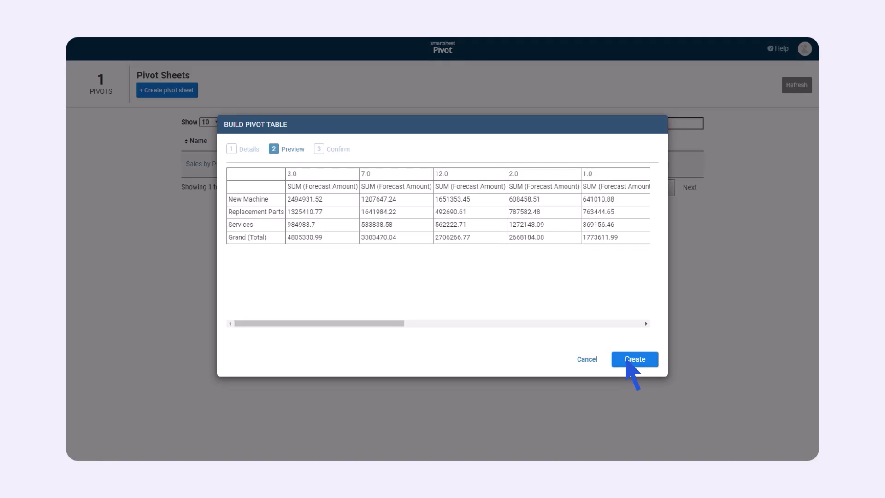
left_click(628, 363)
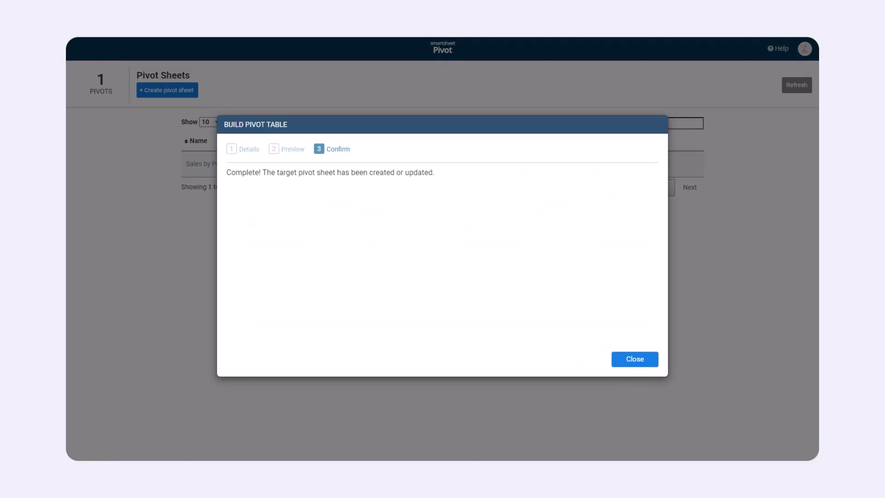